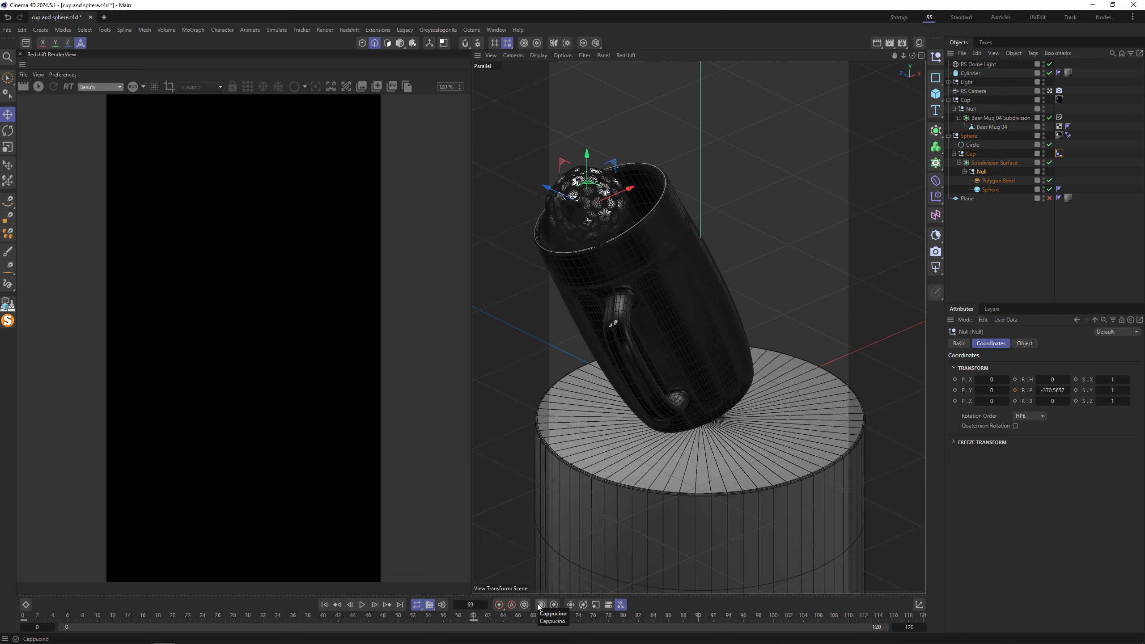
# Try setting the bank rotation of the Cup null inside the Sphere group to about 3.16 degrees.
pyautogui.click(970, 154)
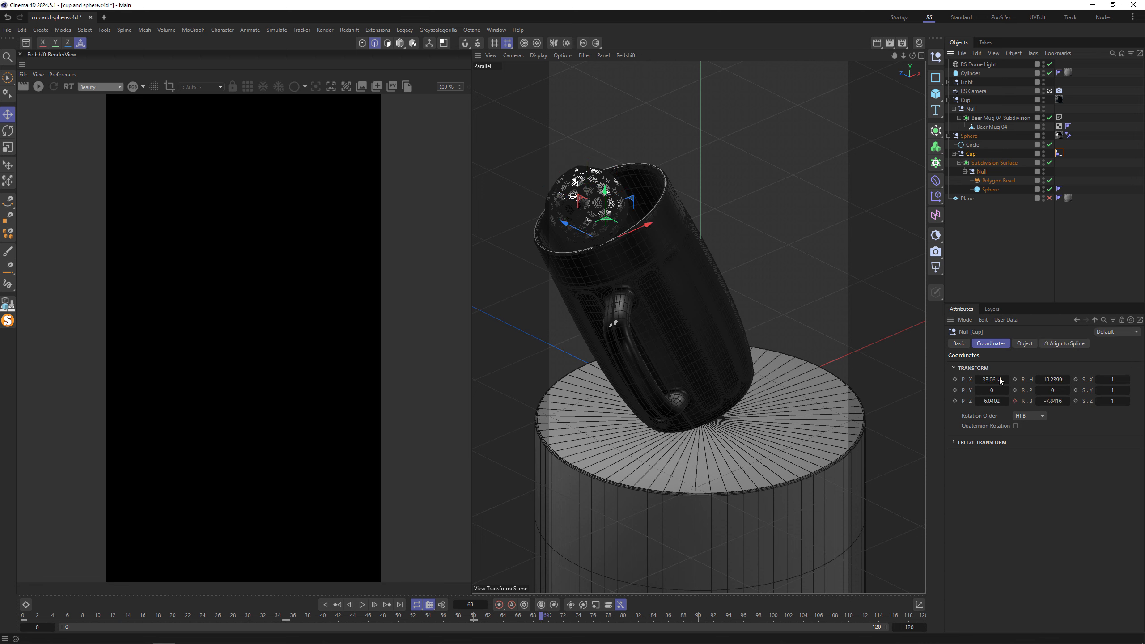
pyautogui.moveTo(1052, 401); pyautogui.dragTo(1079, 401)
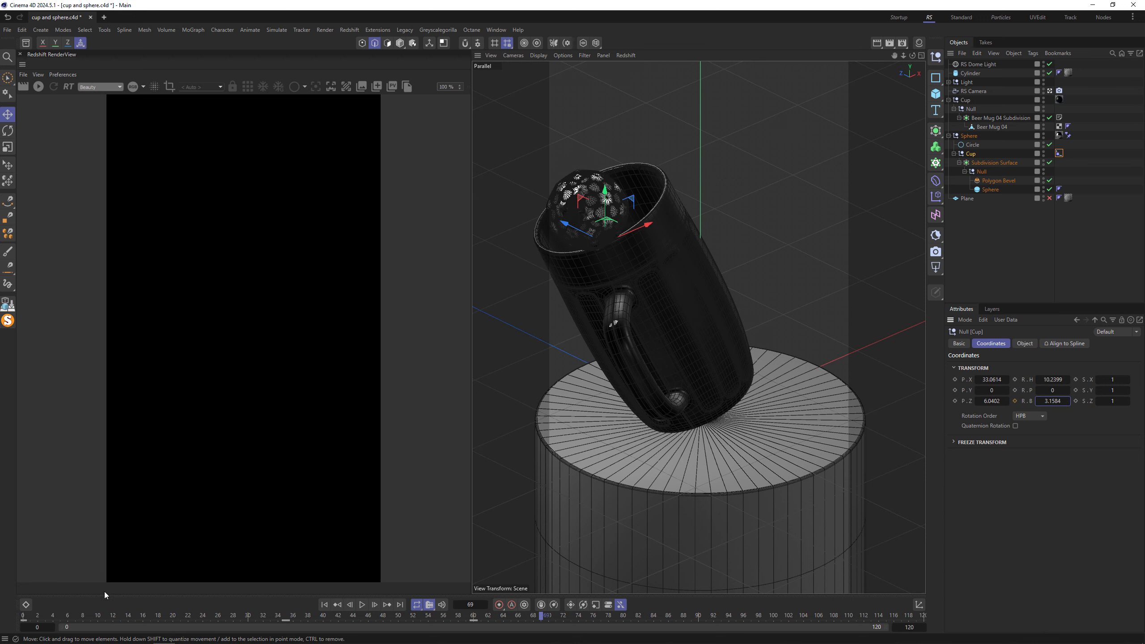
# Move the animation to frame 117 and start the interactive Redshift render preview.
pyautogui.moveTo(24, 616); pyautogui.dragTo(909, 503)
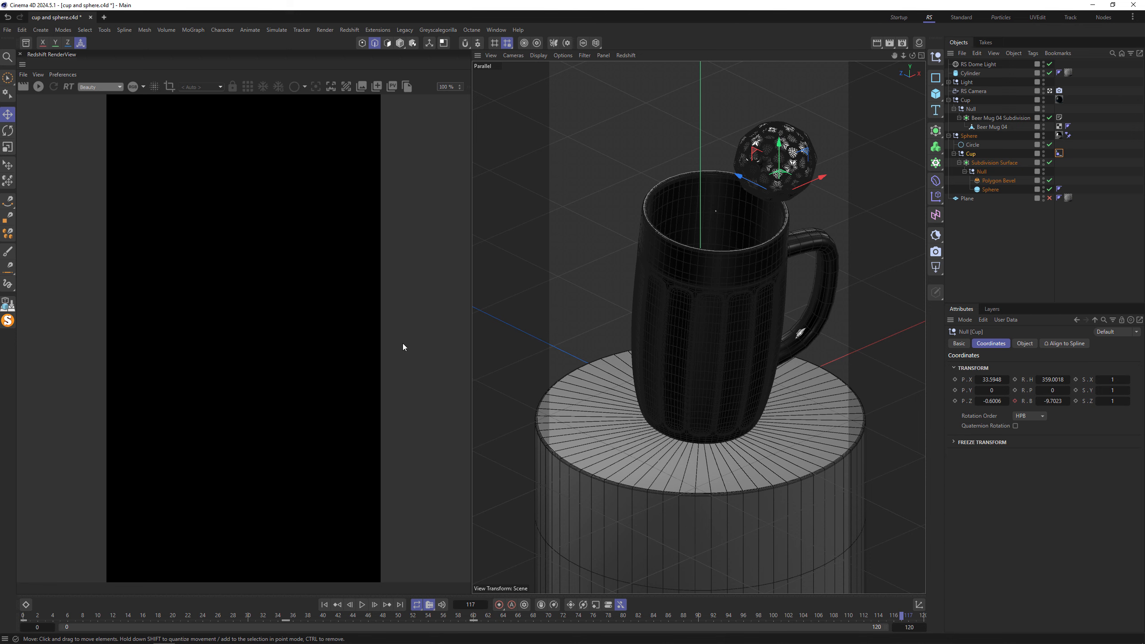
pyautogui.click(38, 86)
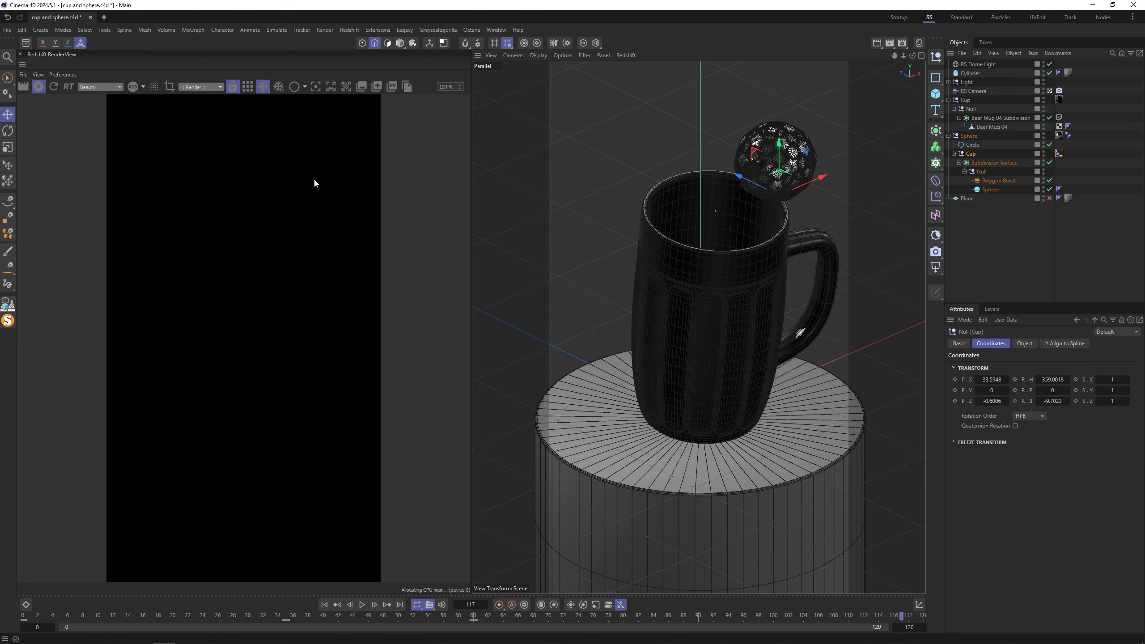
# Examine the Beer Mug 04 material's node graph, checking the Maxon Noise, fingerprint Texture and RS Standard nodes, and close the graph.
pyautogui.click(918, 43)
pyautogui.doubleClick(870, 139)
pyautogui.click(838, 212)
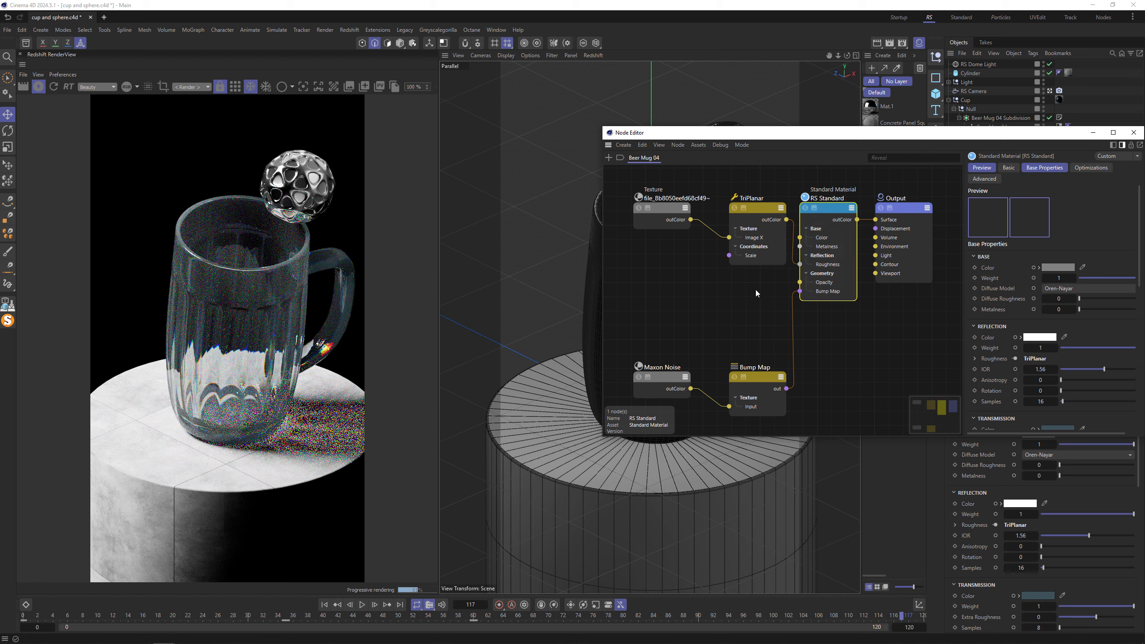
pyautogui.moveTo(660, 378); pyautogui.dragTo(654, 384)
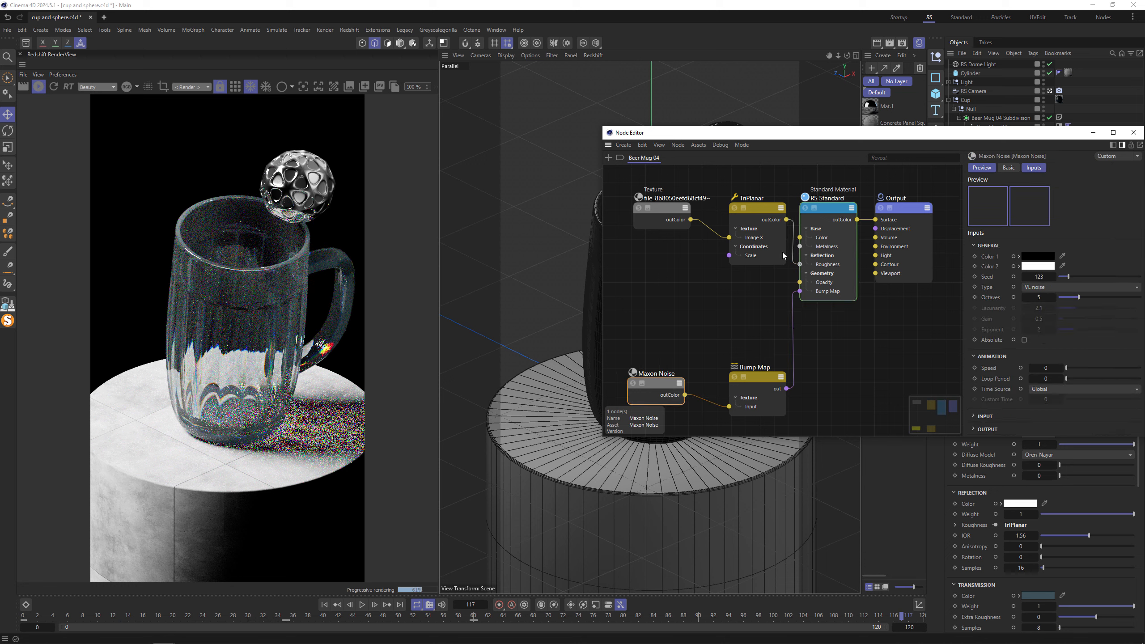
pyautogui.click(665, 206)
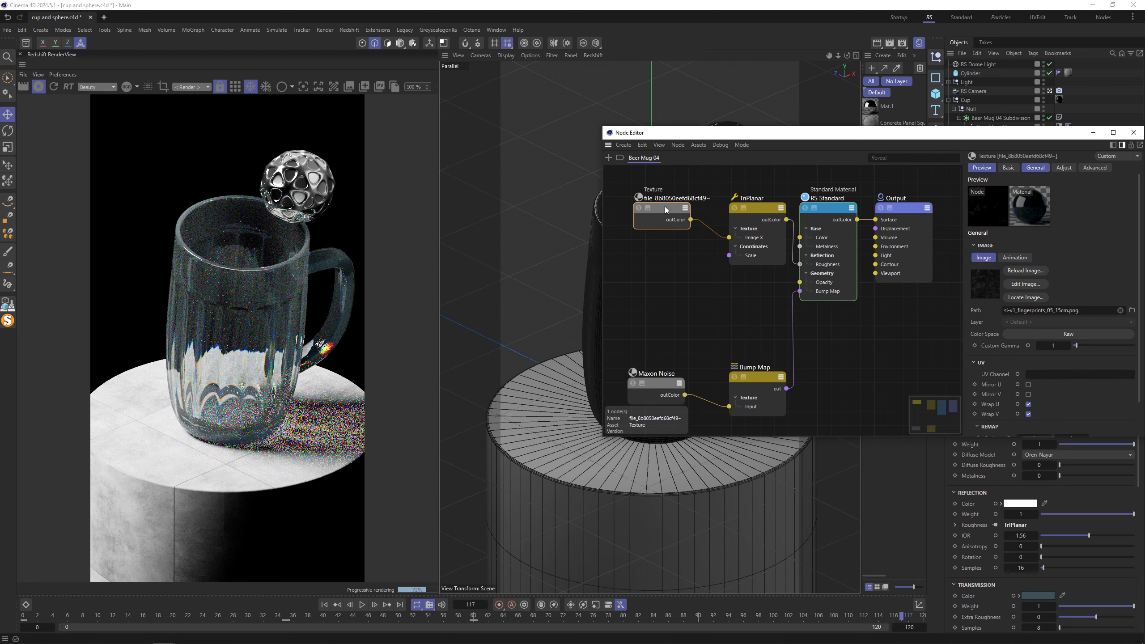
pyautogui.click(826, 226)
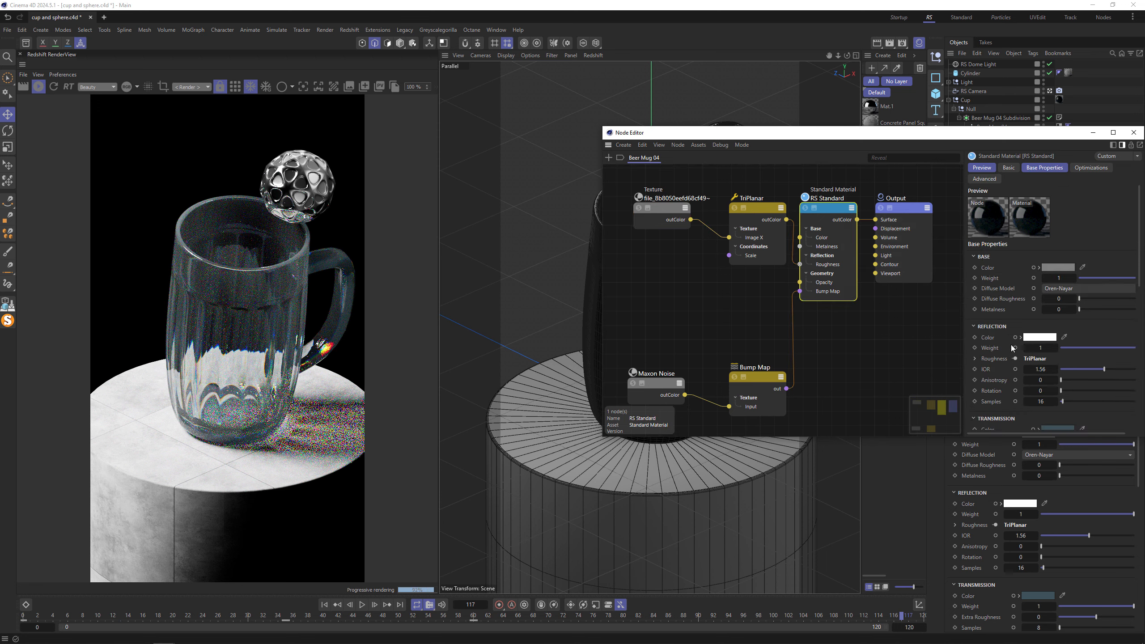
pyautogui.scroll(-2, 1011, 348)
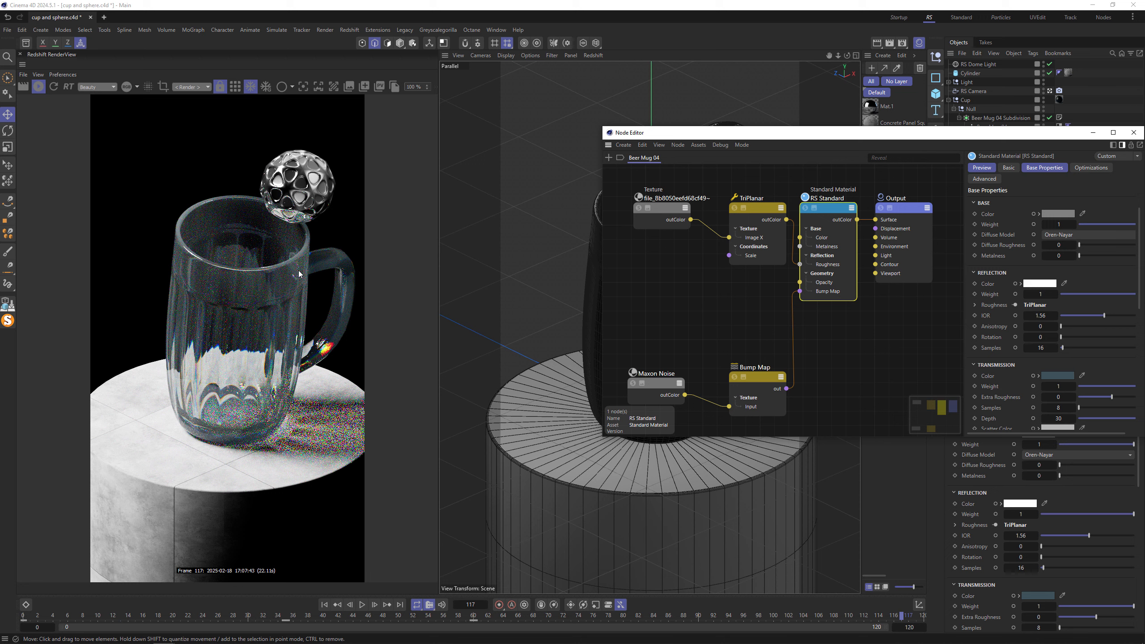
pyautogui.click(1134, 132)
# Inspect the RS Dome Light's object settings and its light texture.
pyautogui.click(987, 65)
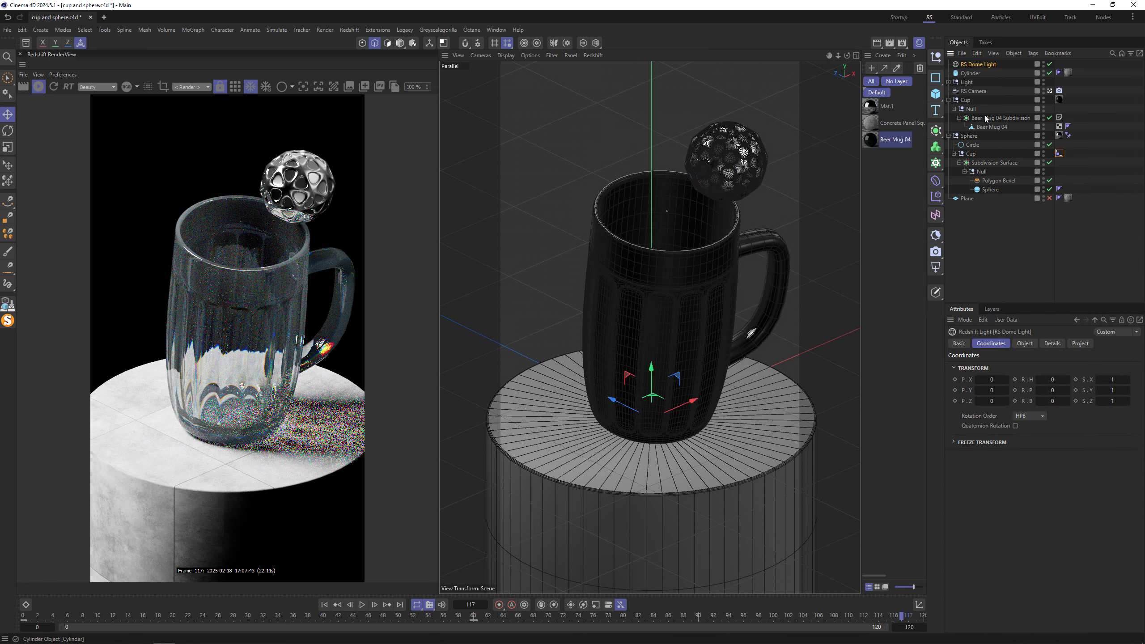
pyautogui.click(1025, 343)
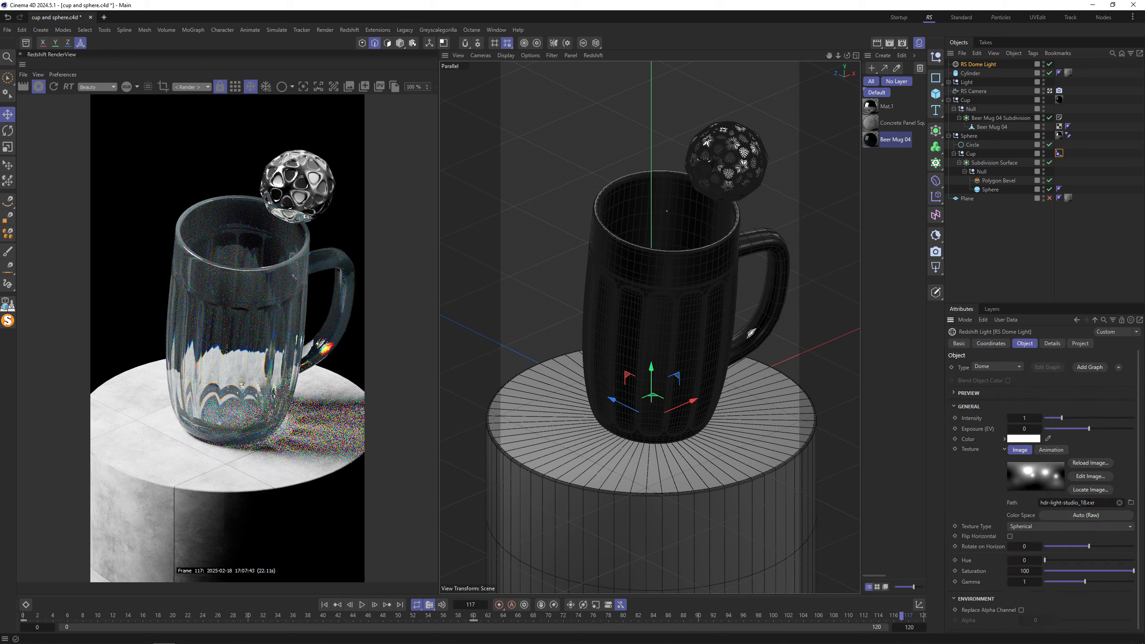
# View the whole scene from outside the RS Camera, move the animation to frame 110, and return to the camera view.
pyautogui.click(973, 91)
pyautogui.click(1049, 91)
pyautogui.moveTo(838, 56); pyautogui.dragTo(765, 83)
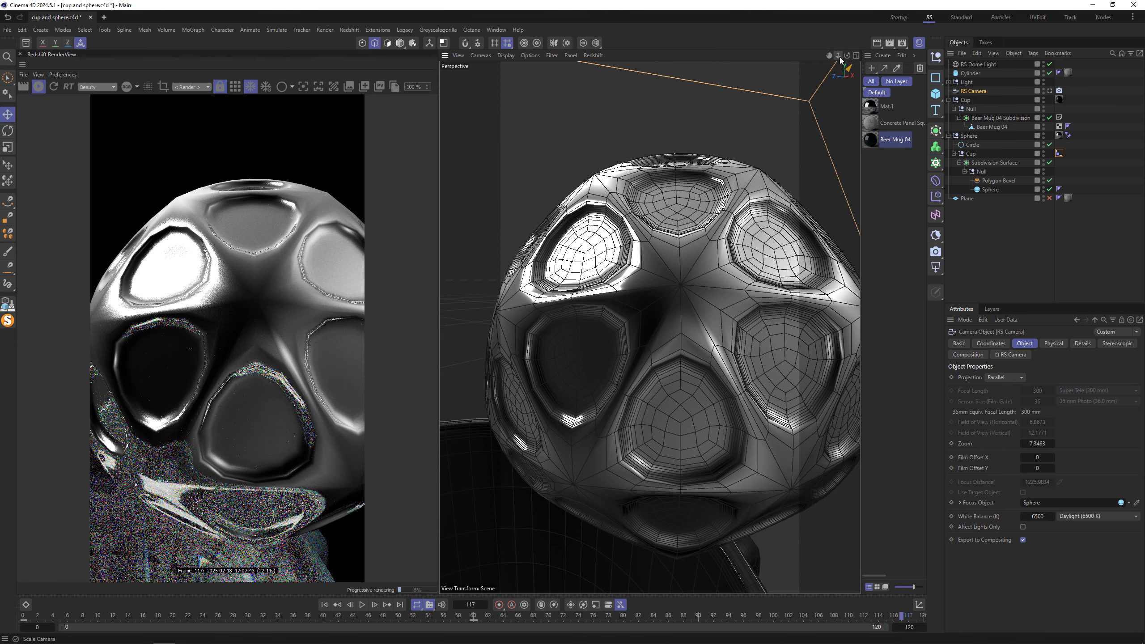
pyautogui.moveTo(838, 56); pyautogui.dragTo(777, 57)
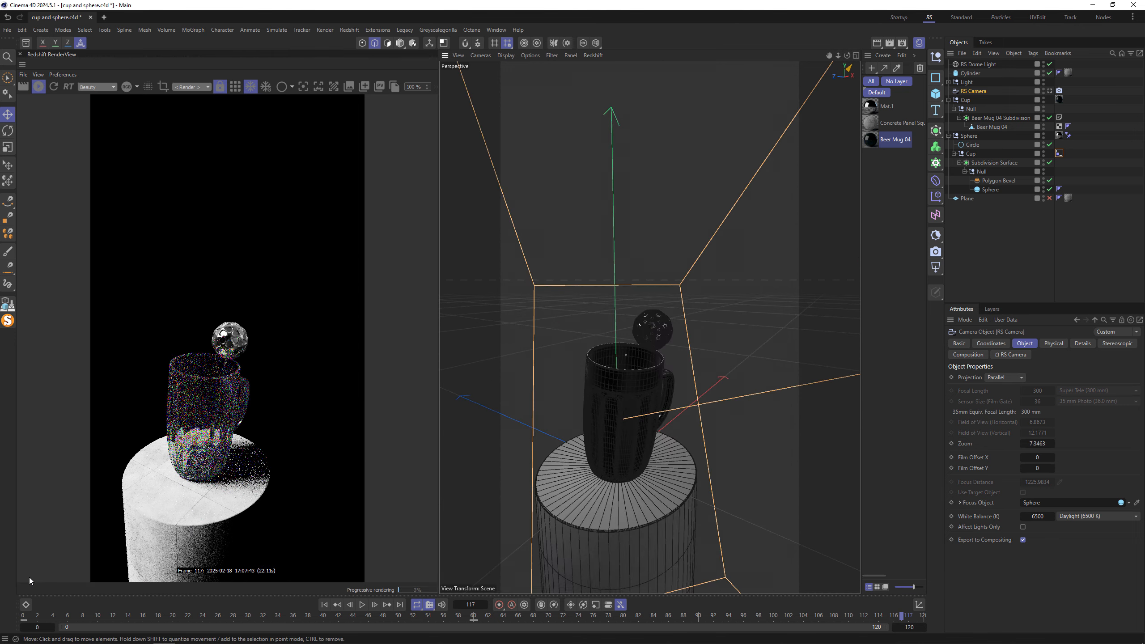
pyautogui.moveTo(32, 616); pyautogui.dragTo(847, 571)
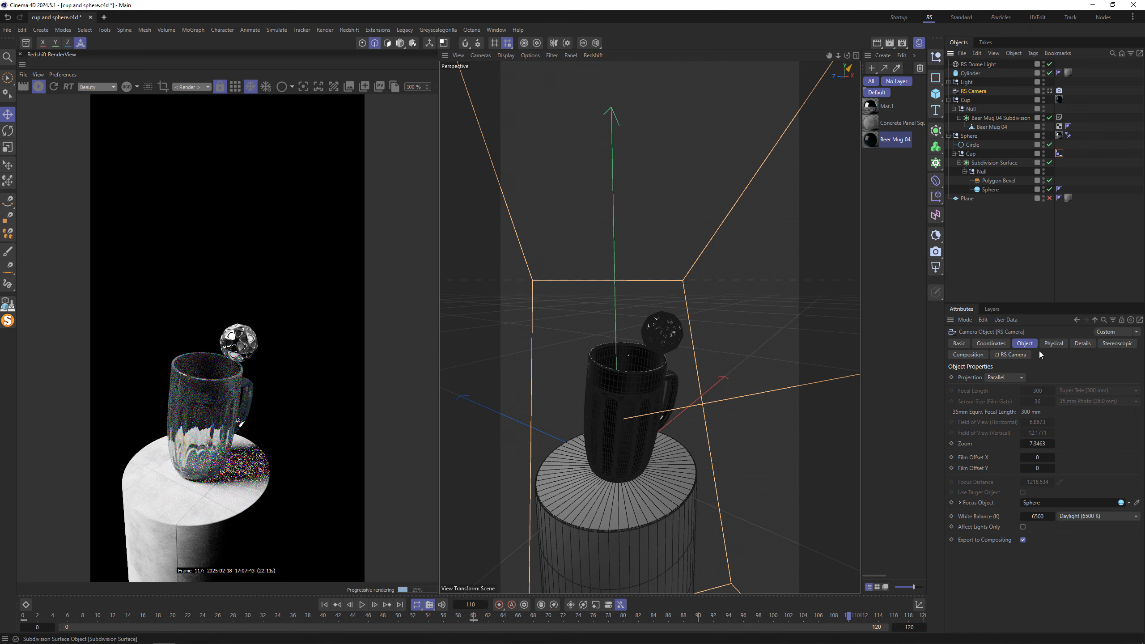
pyautogui.click(1050, 91)
# Inspect the RS Camera tag's bokeh settings and the camera's object properties.
pyautogui.click(1058, 92)
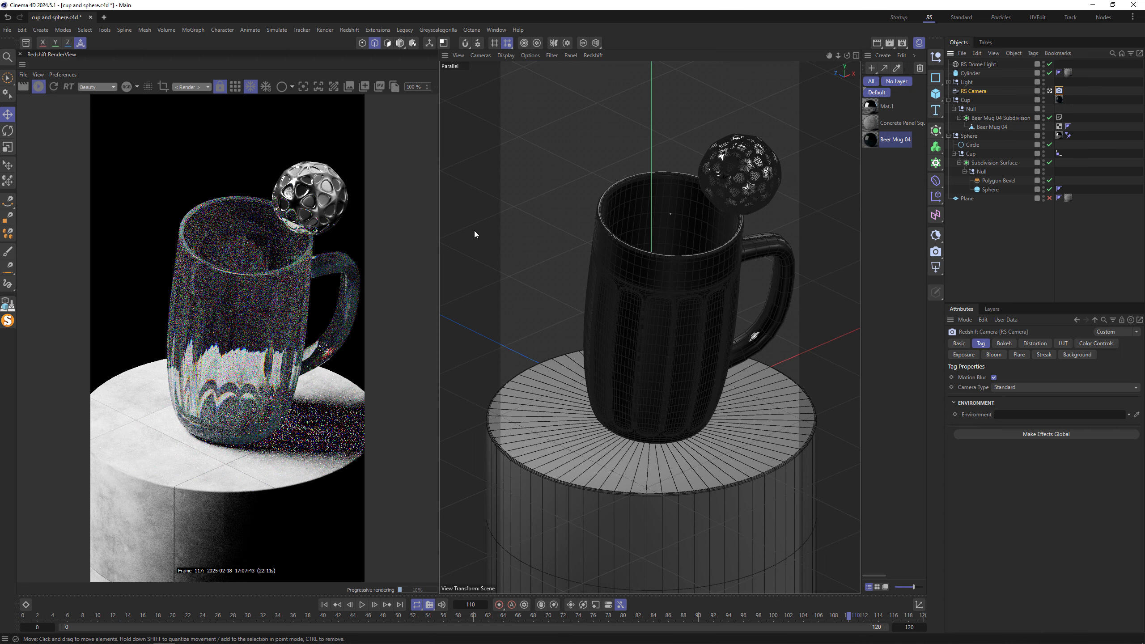
pyautogui.click(1000, 342)
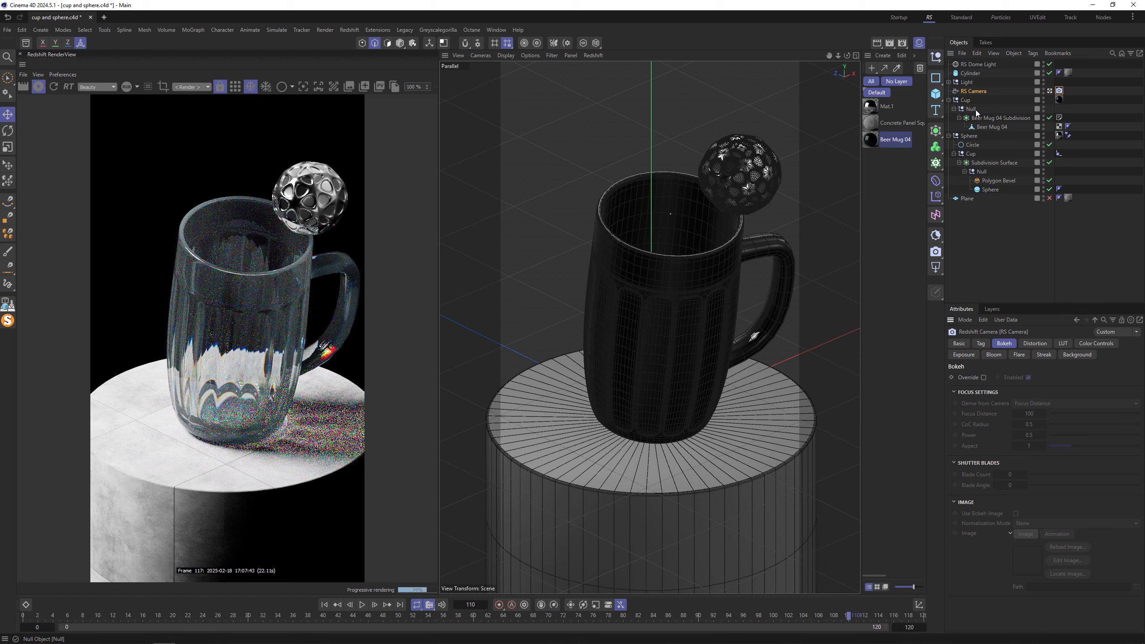
pyautogui.click(979, 92)
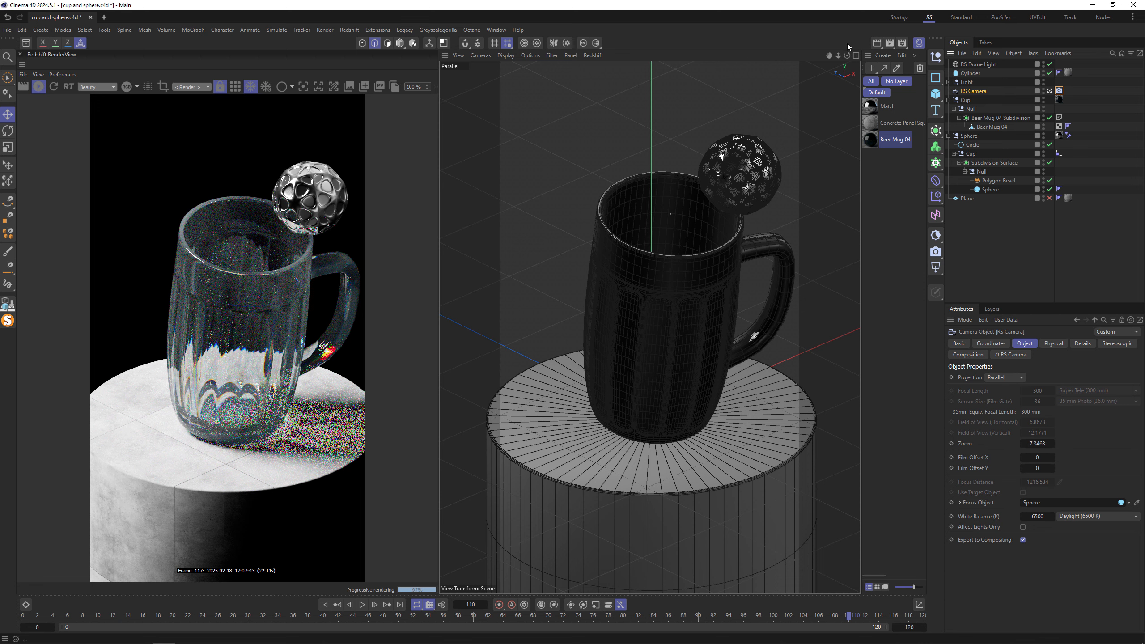
# Open the render settings beside the preview and show the basic Redshift options.
pyautogui.click(902, 43)
pyautogui.moveTo(949, 41); pyautogui.dragTo(637, 141)
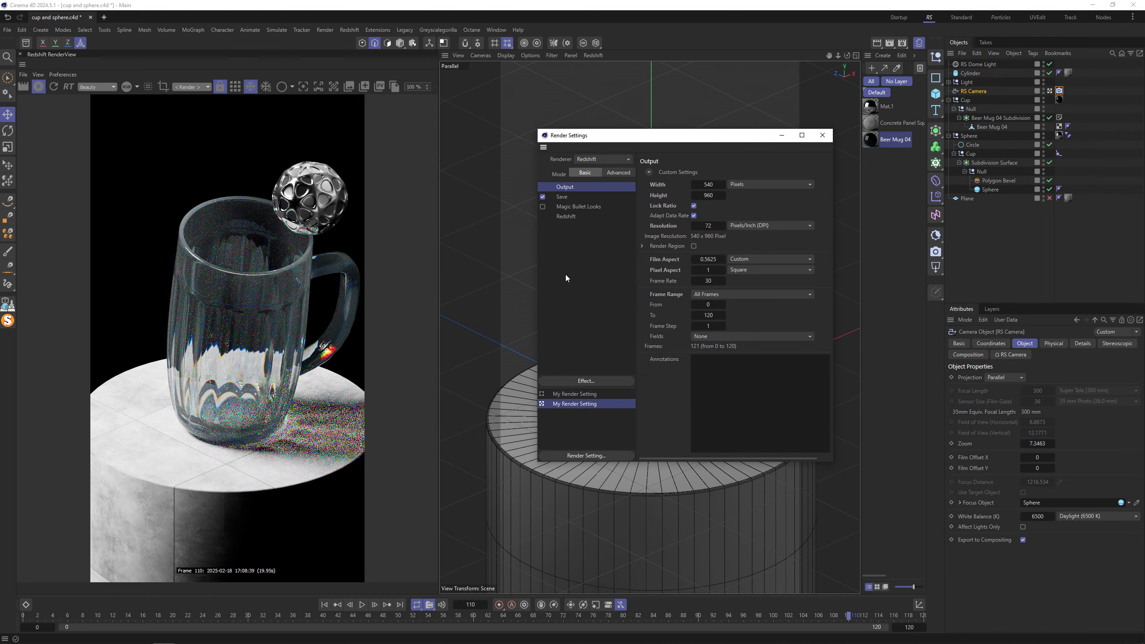
pyautogui.click(569, 217)
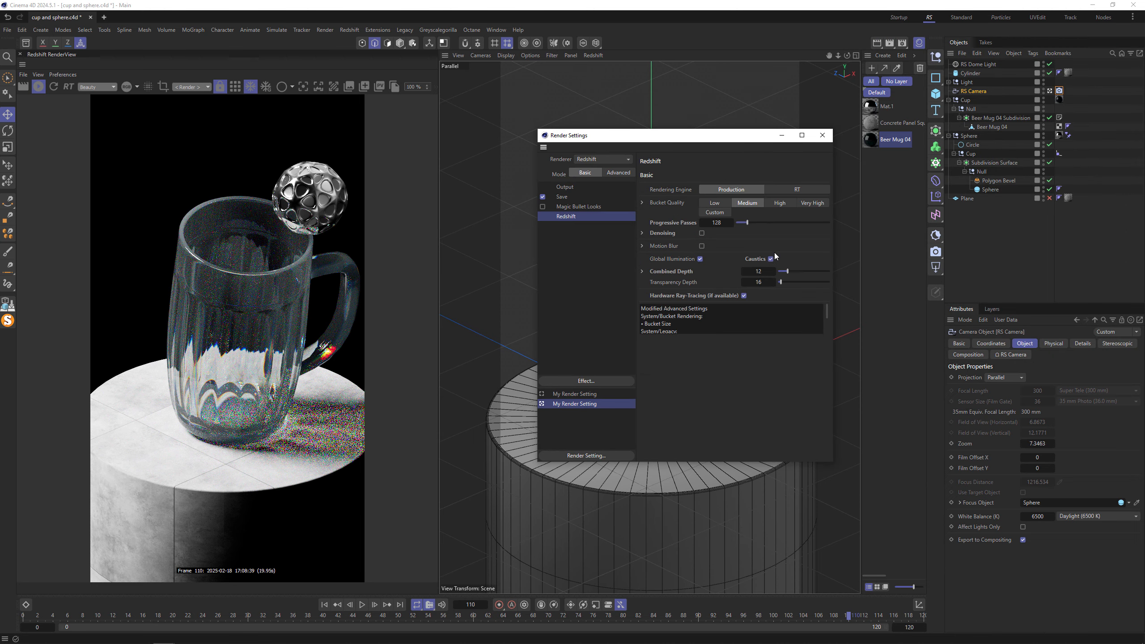
# Switch the preview to bucket rendering and limit it to a region around the mug's base and its shadow.
pyautogui.click(235, 86)
pyautogui.click(163, 87)
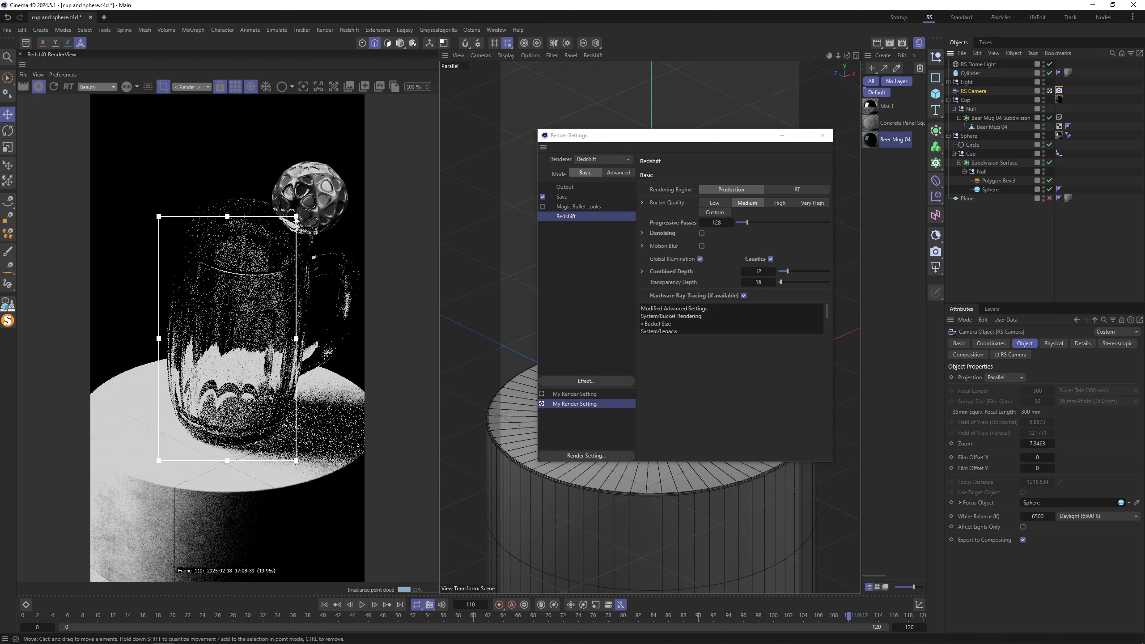
pyautogui.moveTo(295, 217); pyautogui.dragTo(390, 380)
pyautogui.moveTo(365, 461); pyautogui.dragTo(369, 485)
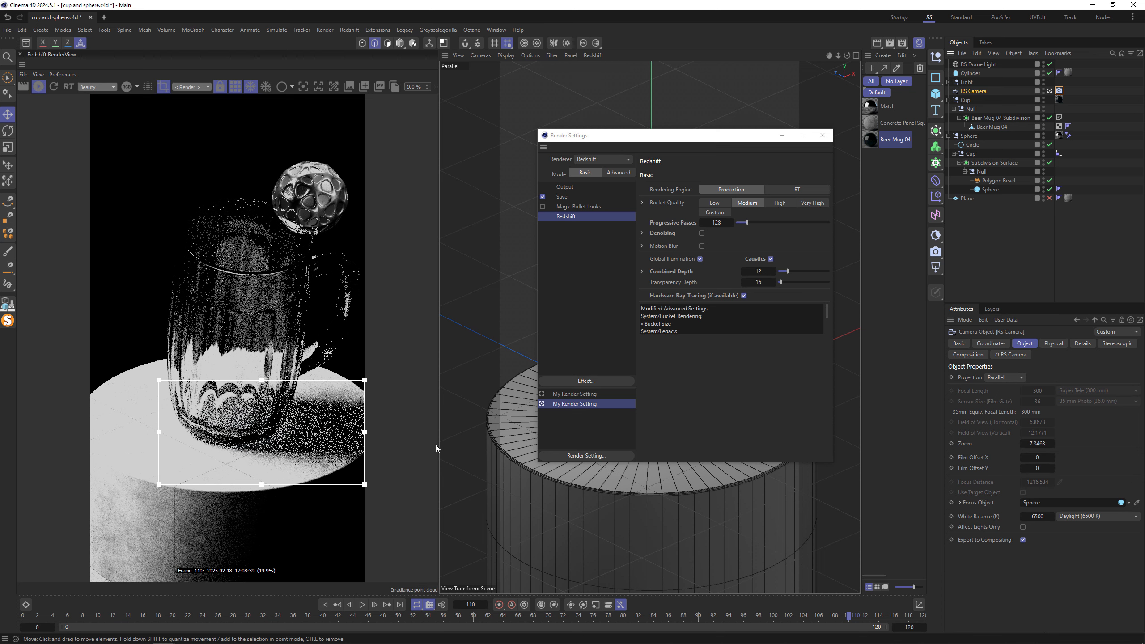
# Turn off caustics and set the bucket size to 64 in the advanced Redshift settings.
pyautogui.click(771, 258)
pyautogui.click(610, 176)
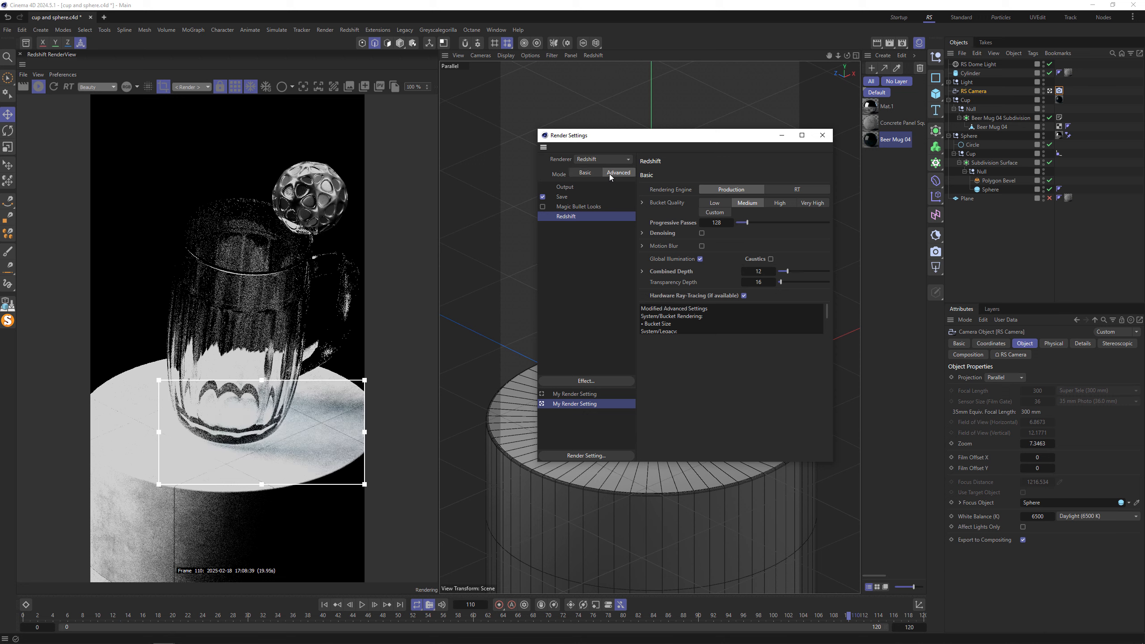
pyautogui.click(751, 184)
pyautogui.click(705, 329)
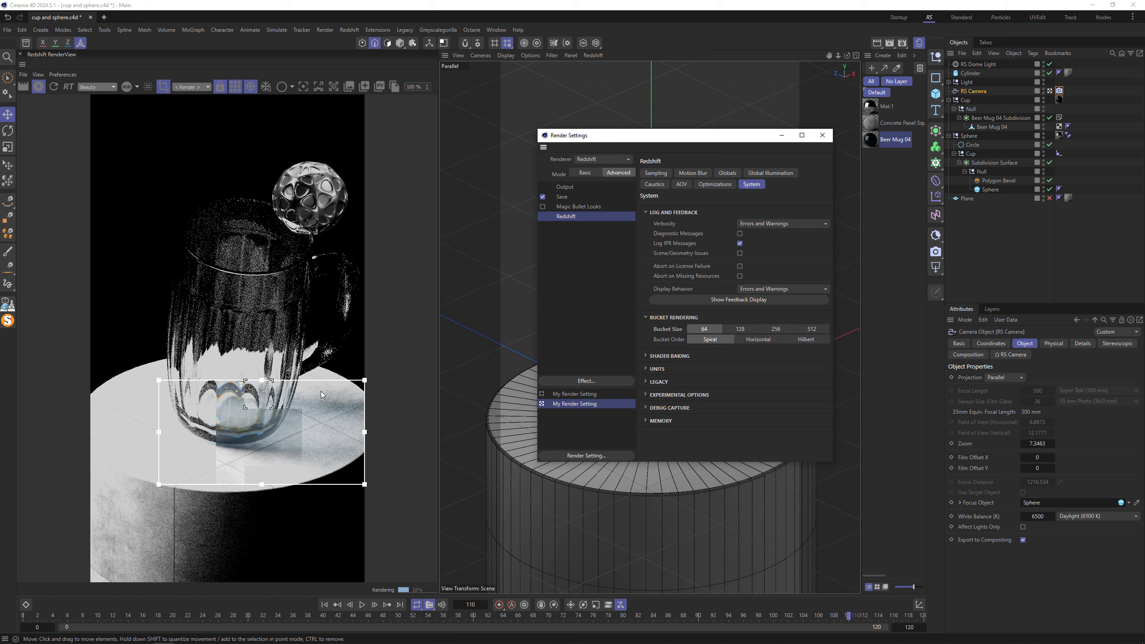
# Review the sampling and caustics options, and enable caustics with the Brute Force engine.
pyautogui.click(655, 173)
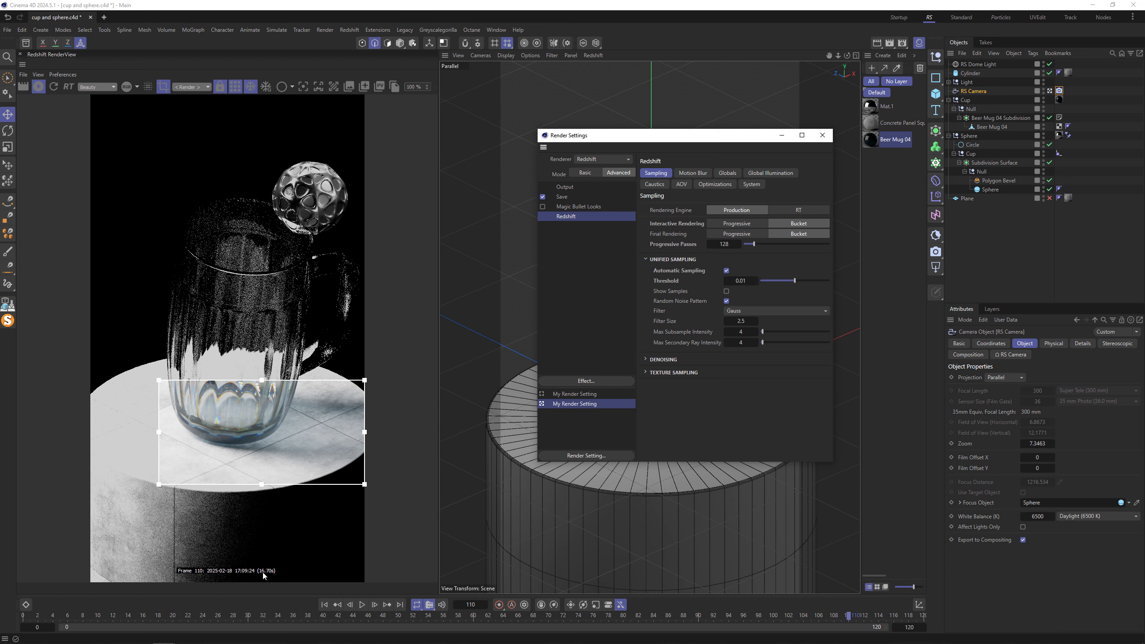
pyautogui.click(655, 185)
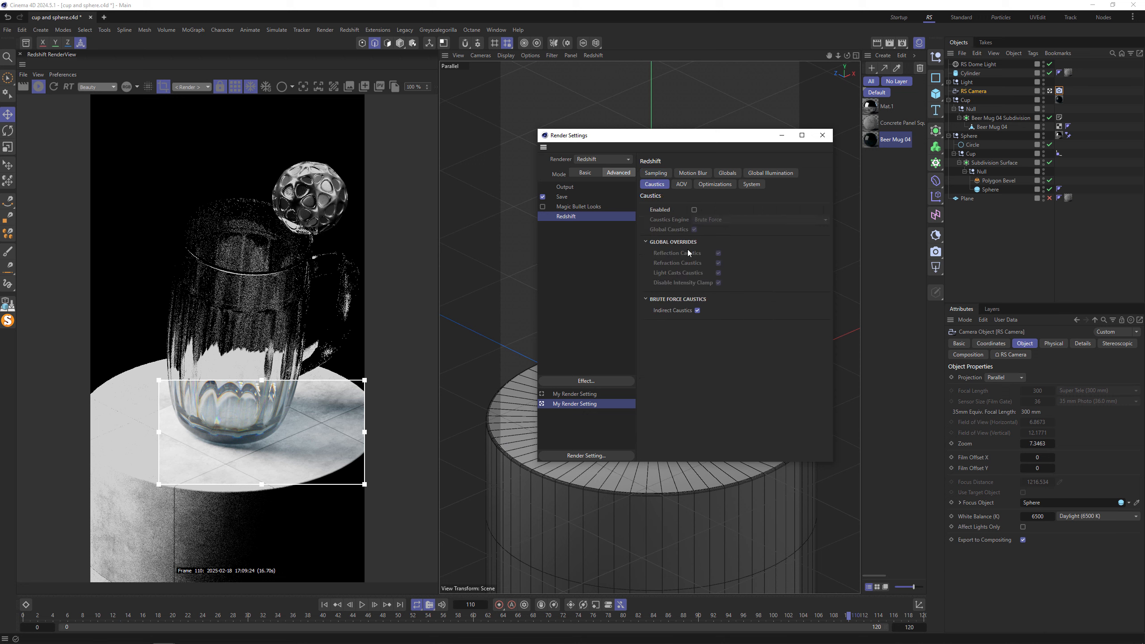
pyautogui.click(655, 173)
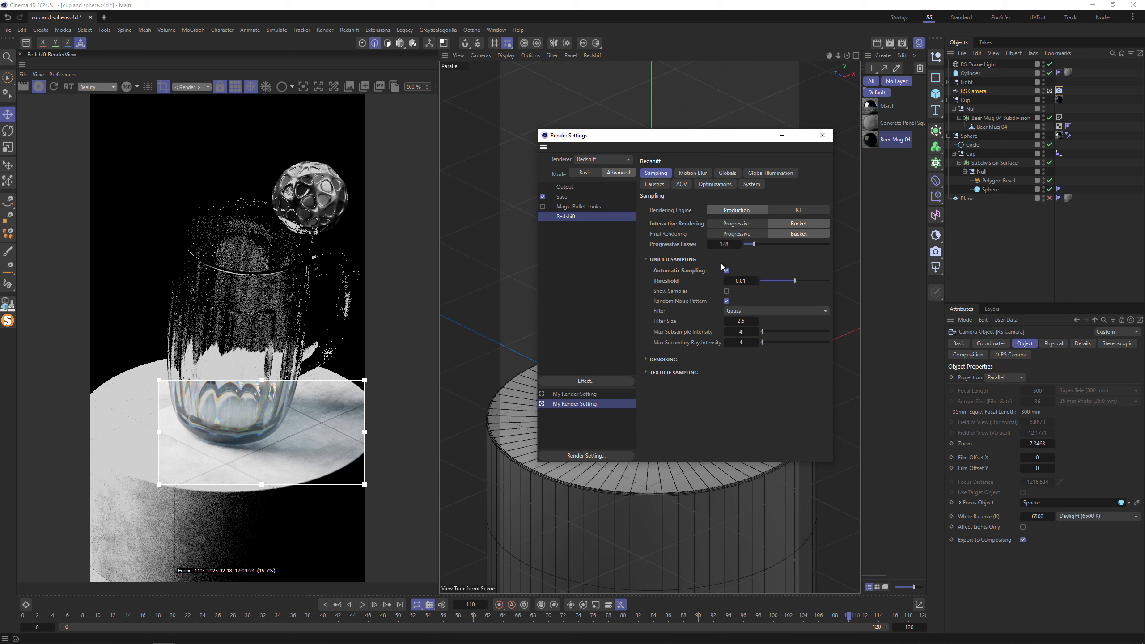
pyautogui.click(659, 184)
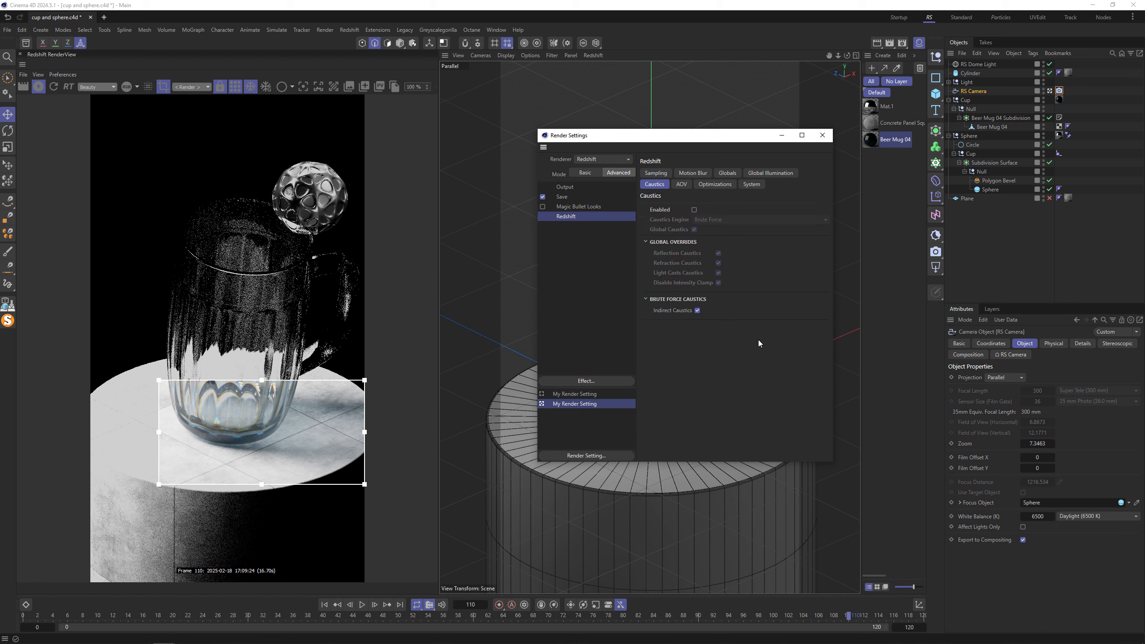
pyautogui.click(694, 210)
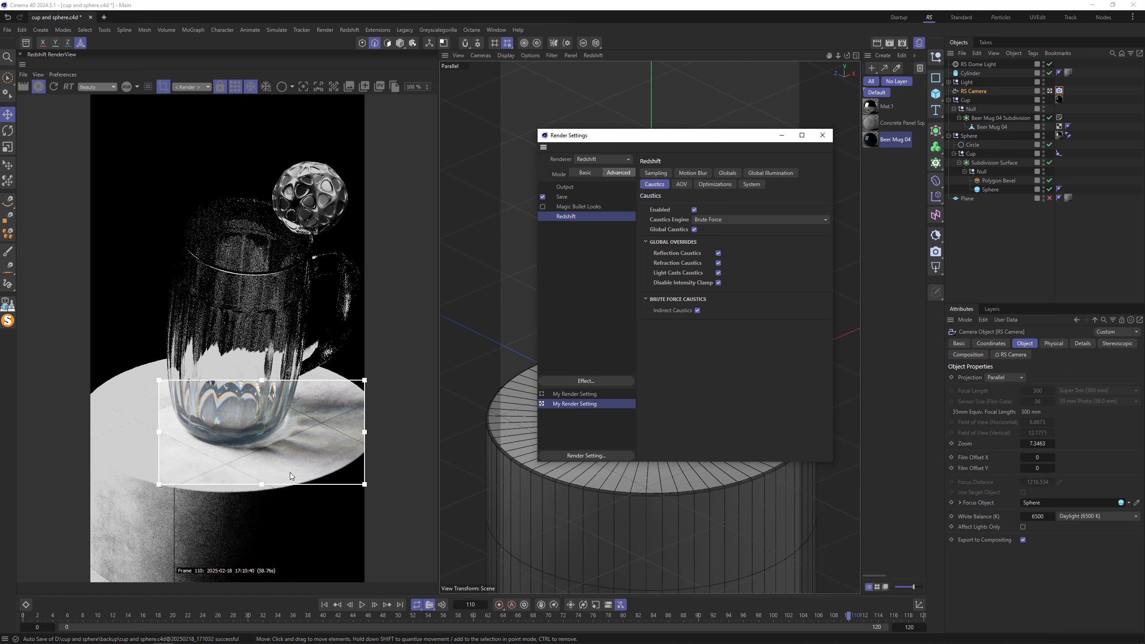
# Enable denoising in the sampling settings and choose OIDN as its engine.
pyautogui.click(659, 173)
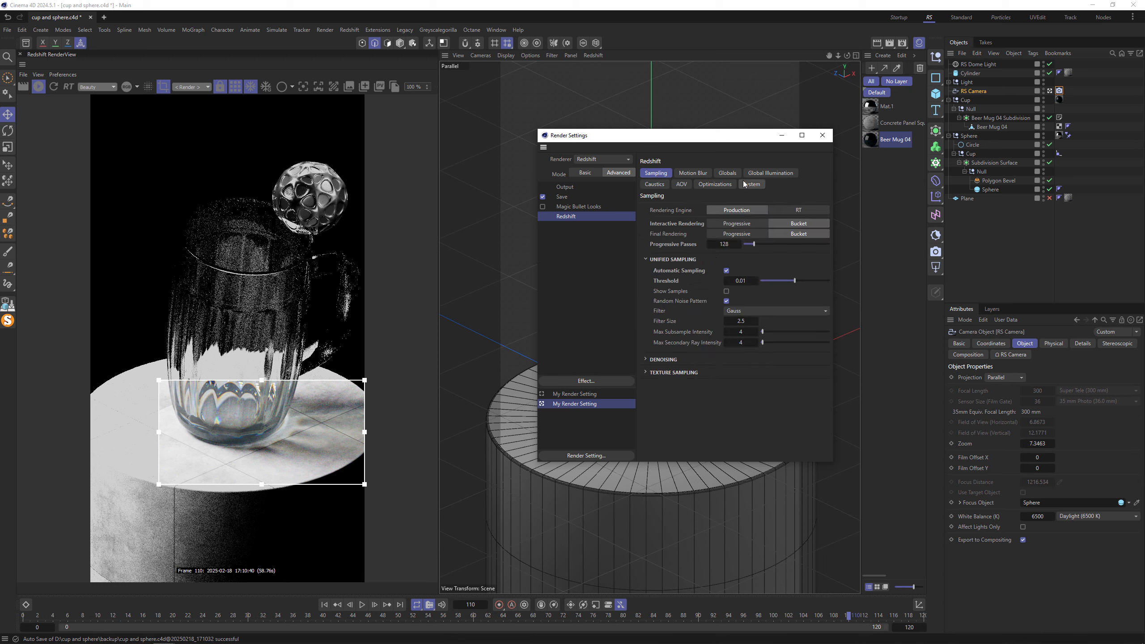
pyautogui.click(646, 360)
pyautogui.click(721, 371)
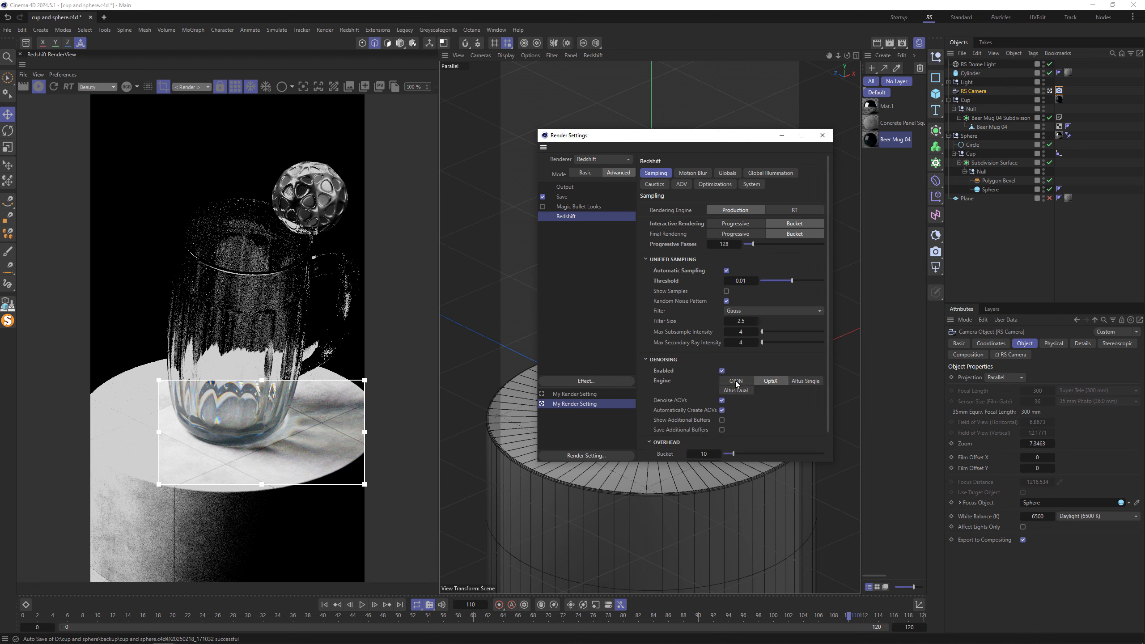
pyautogui.click(744, 382)
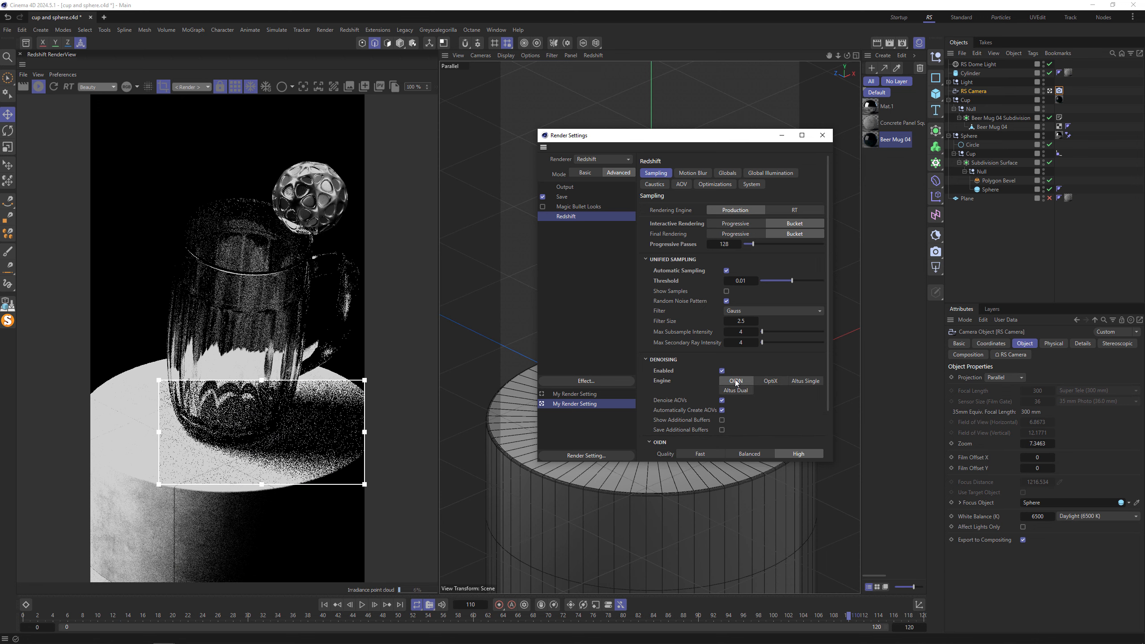
pyautogui.scroll(-2, 702, 386)
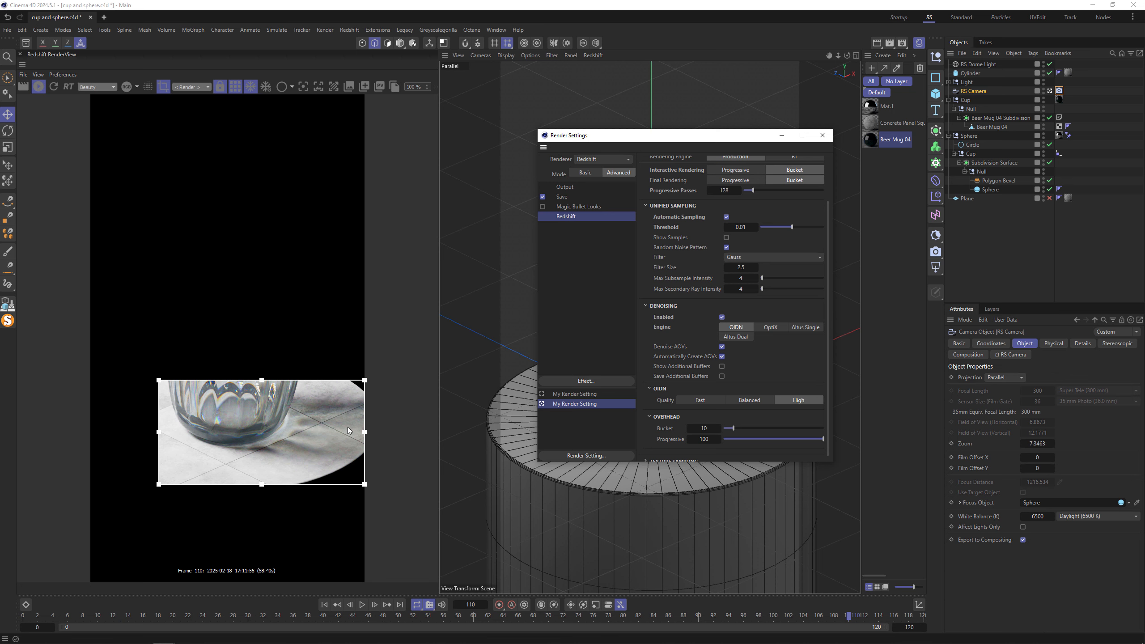
# Turn denoising off and set the unified sampling threshold to 0.005.
pyautogui.click(721, 317)
pyautogui.click(737, 280)
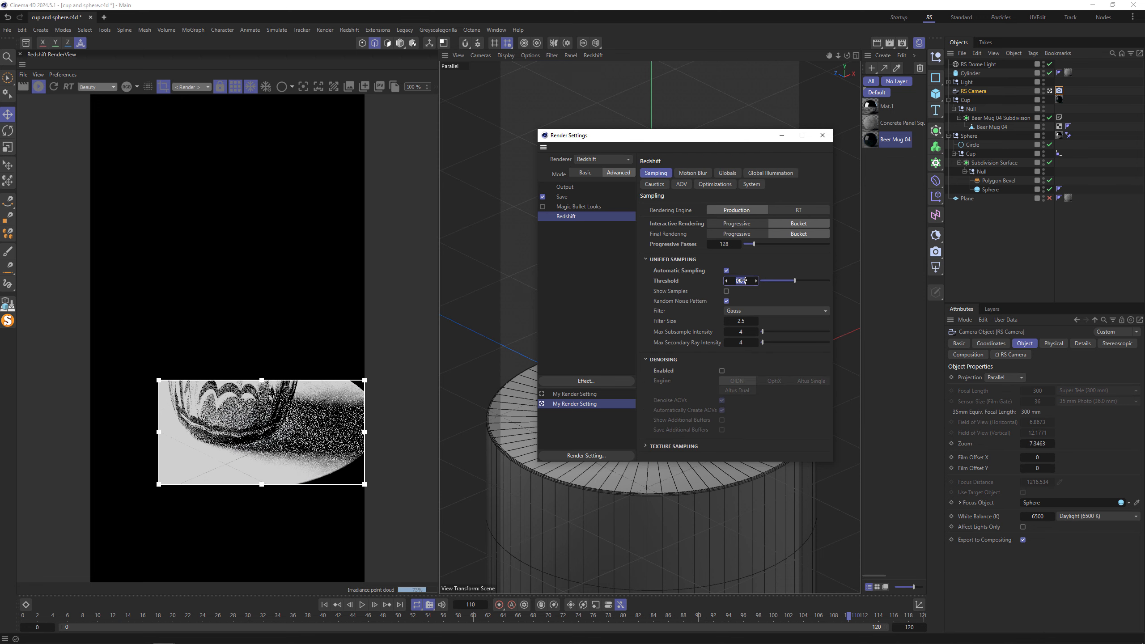
pyautogui.write('0.005')
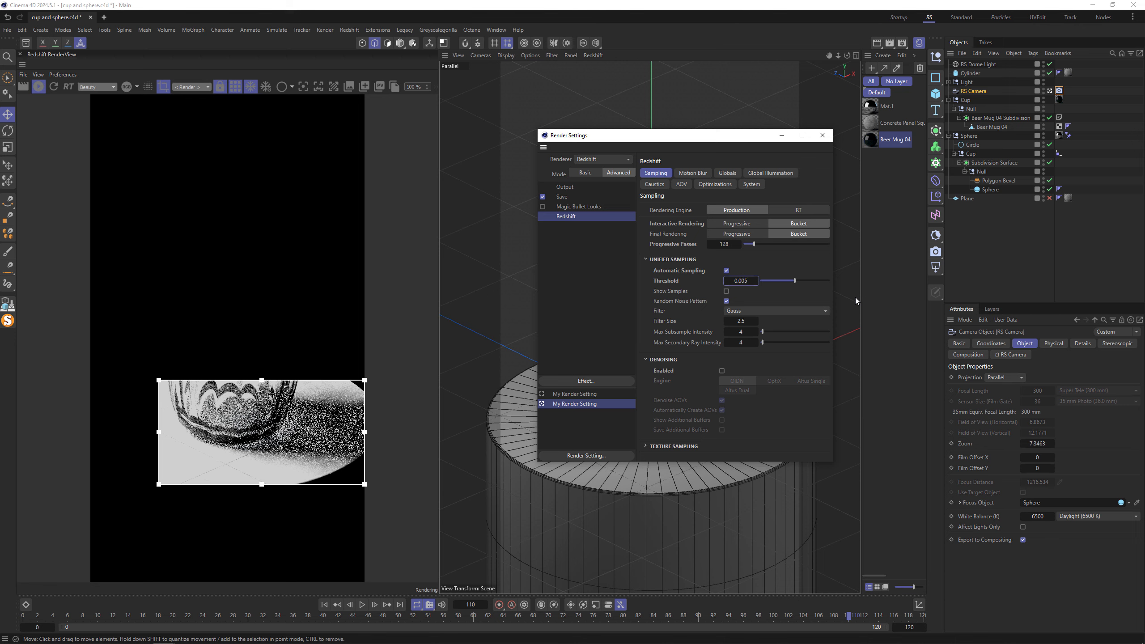
pyautogui.press('Return')
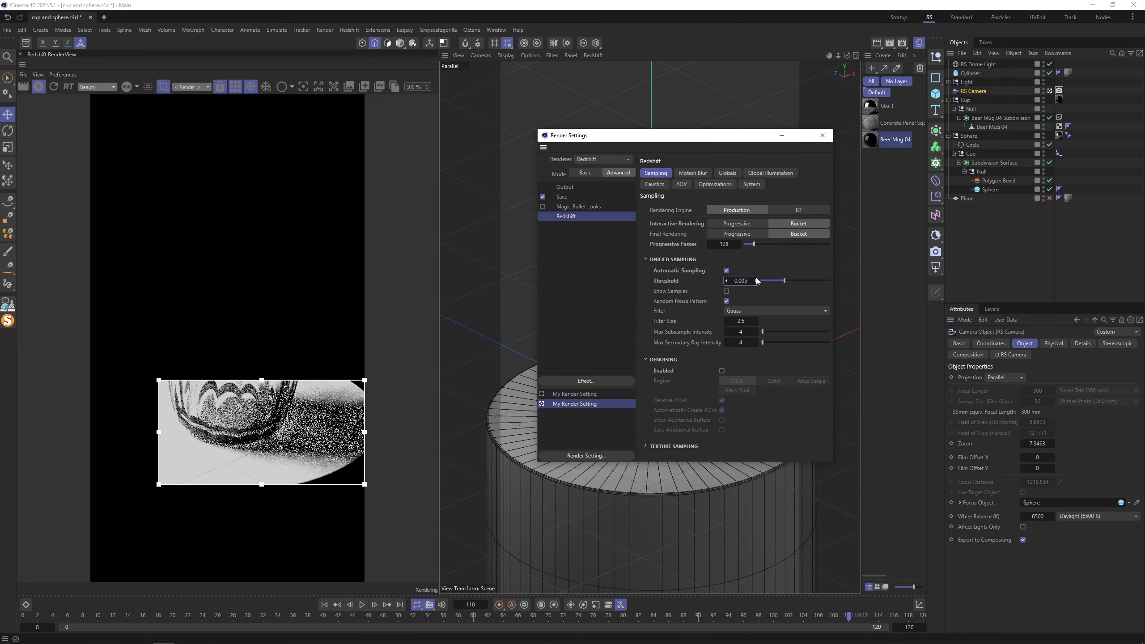